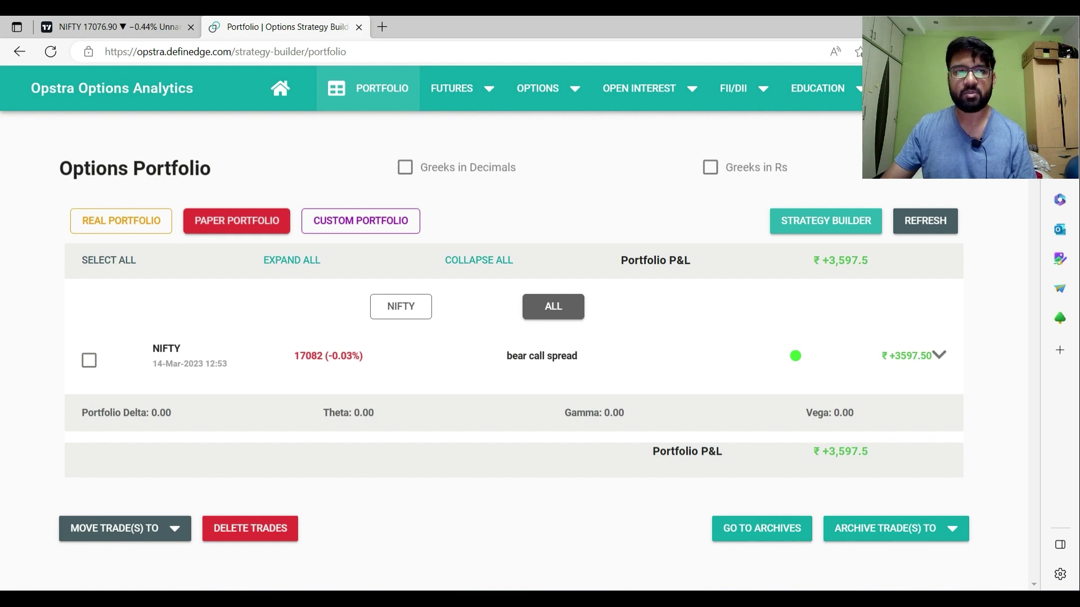
- Open the bear call spread paper trade for analysis and review its positions, profit figures and payoff chart
{"action": "left_click", "coordinate": [938, 354]}
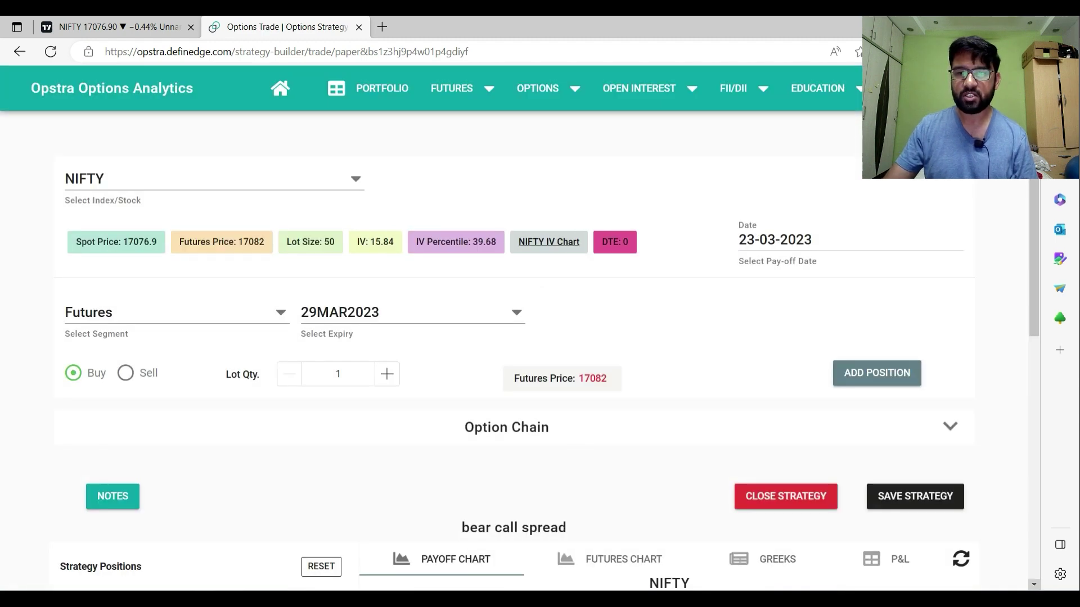
{"action": "scroll", "coordinate": [540, 376], "scroll_direction": "down", "scroll_amount": 3}
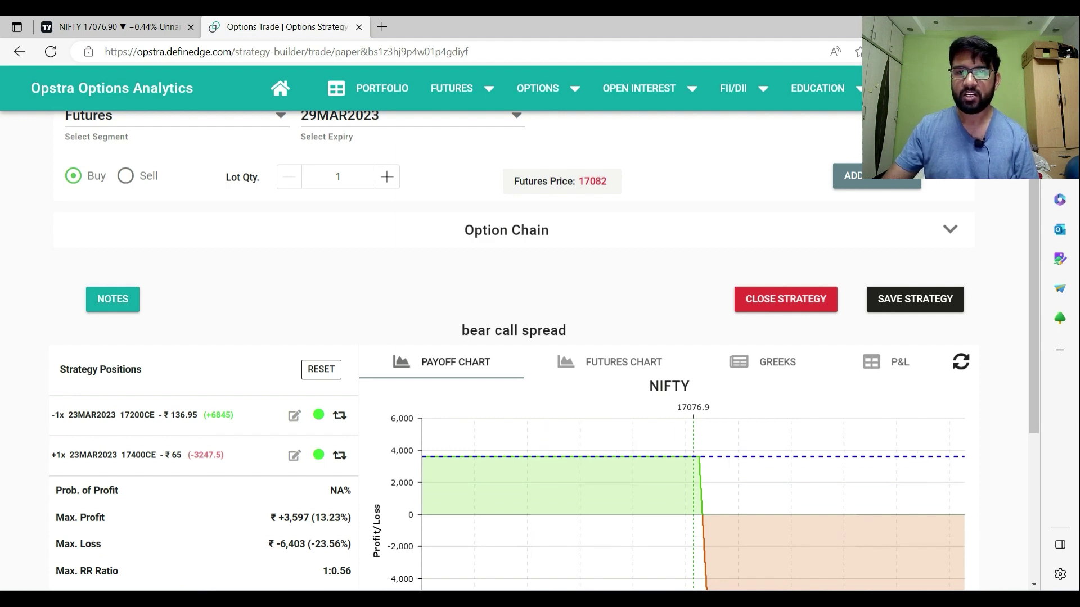
{"action": "scroll", "coordinate": [540, 349], "scroll_direction": "up", "scroll_amount": 3}
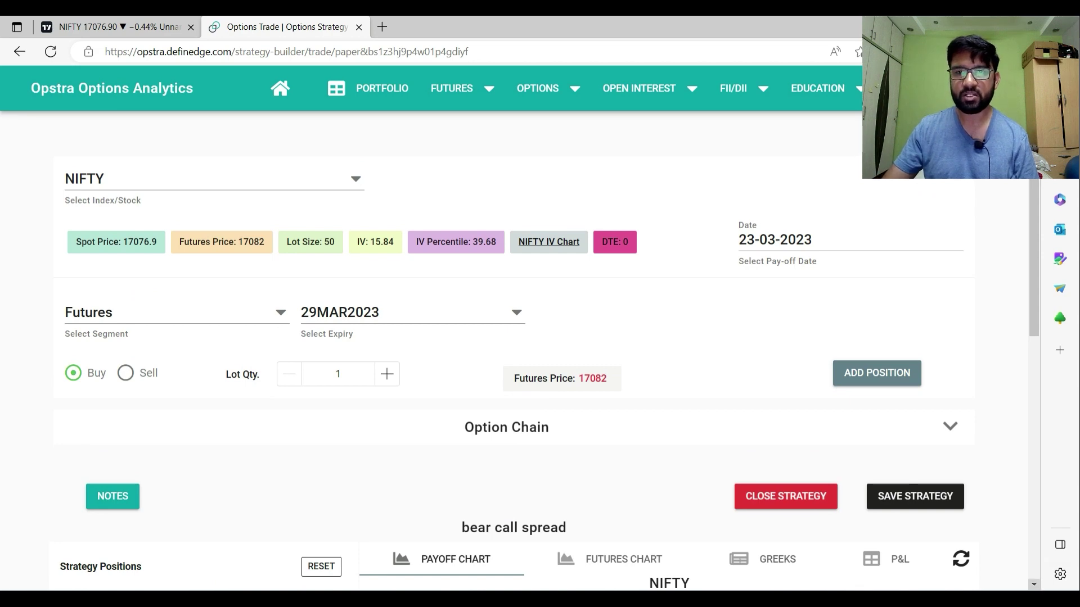
{"action": "scroll", "coordinate": [540, 349], "scroll_direction": "down", "scroll_amount": 8}
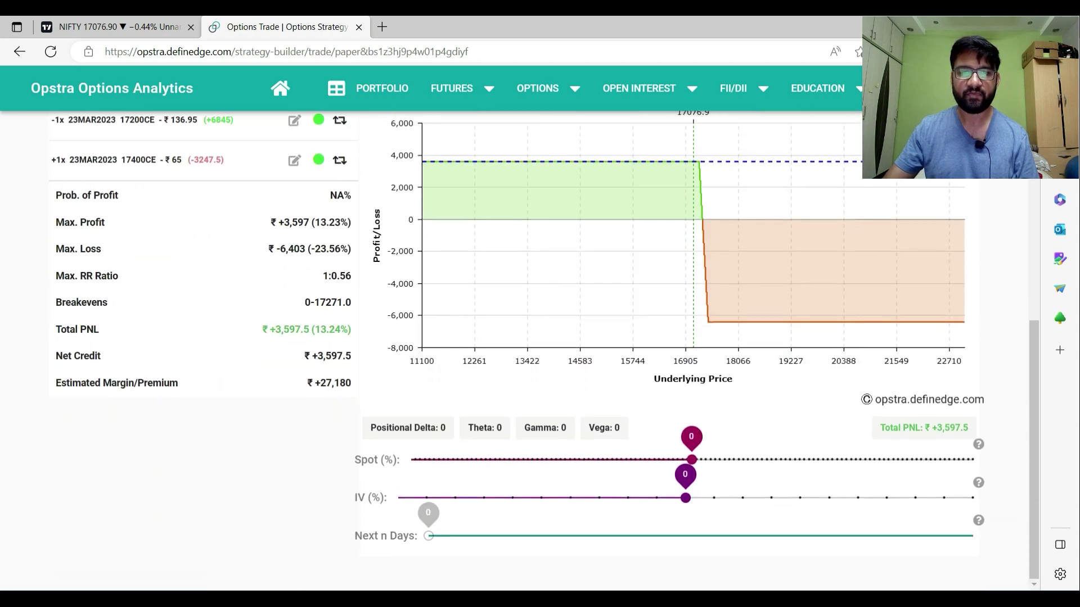
- Return to the paper portfolio and expand the NIFTY bear call spread's trade details
{"action": "left_click", "coordinate": [19, 51]}
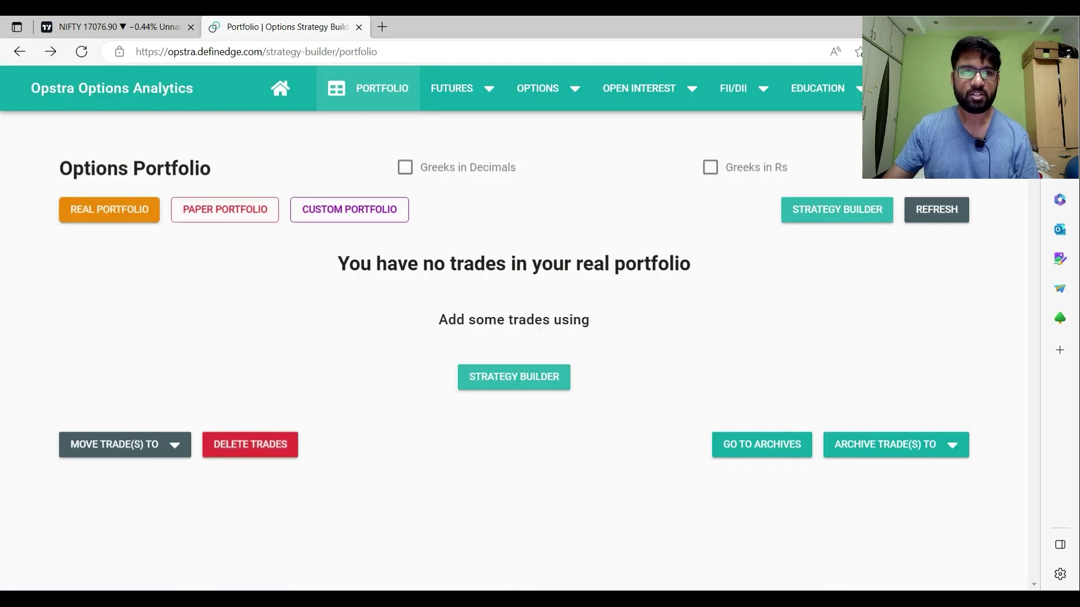
{"action": "left_click", "coordinate": [225, 210]}
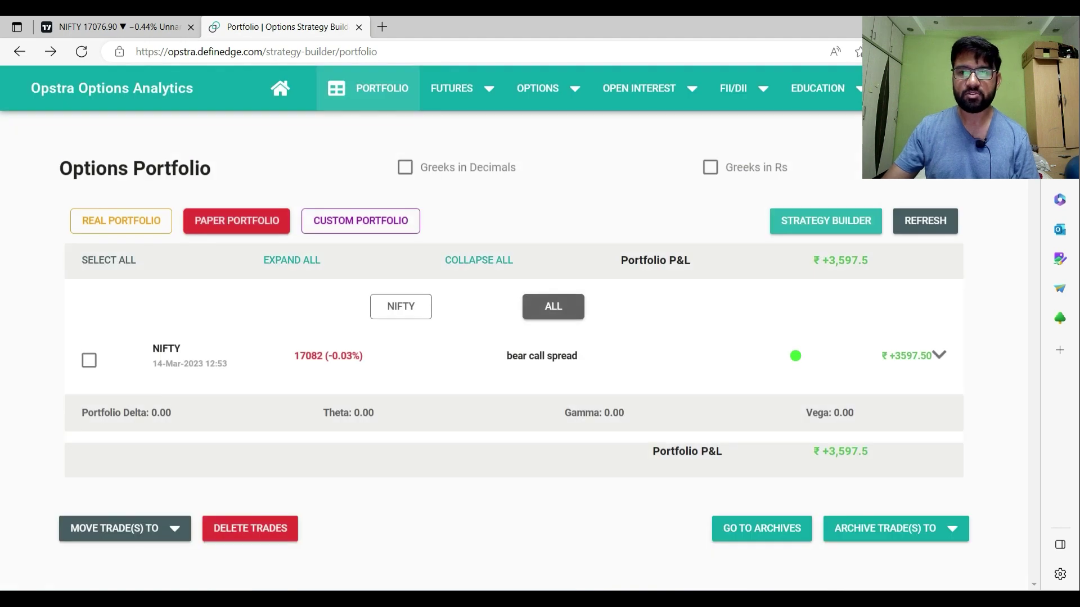
{"action": "left_click", "coordinate": [939, 355]}
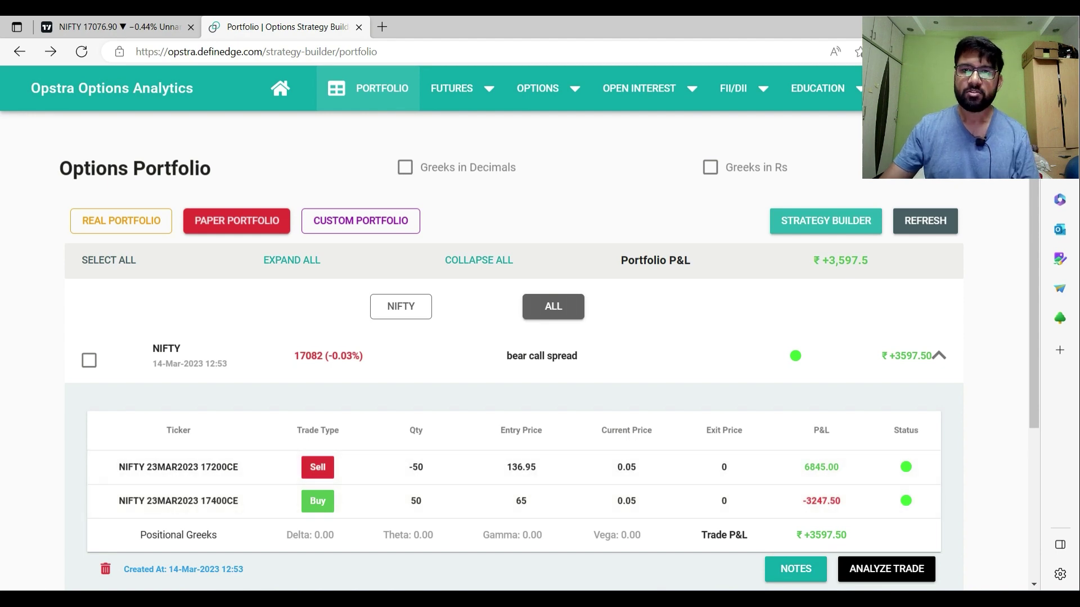
- Start a new strategy in the strategy builder and add a one-lot sell position in the NIFTY 29MAR2023 17000 CE option
{"action": "left_click", "coordinate": [826, 221]}
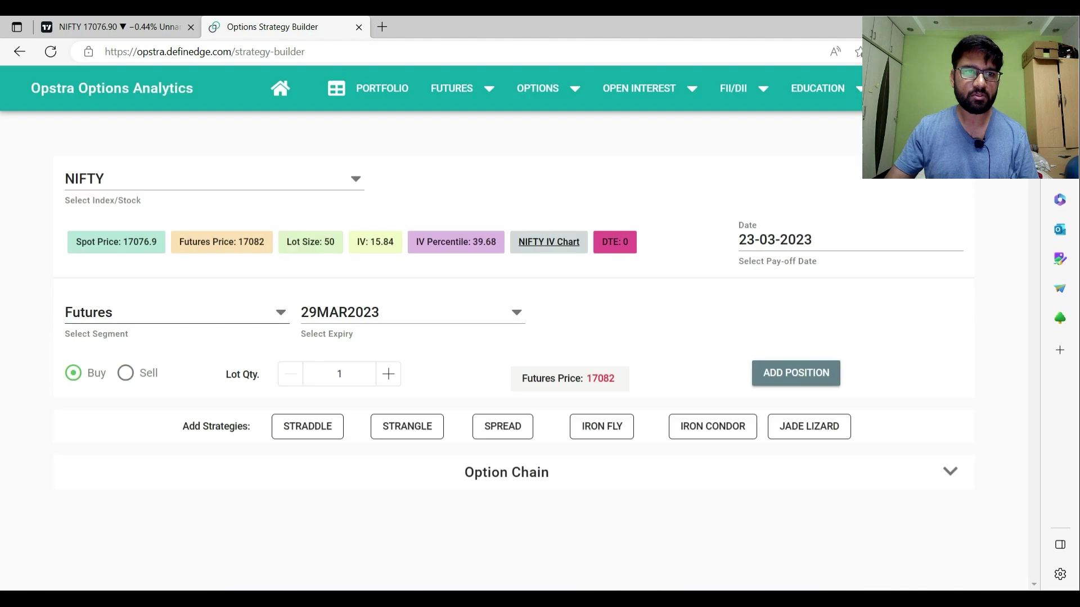
{"action": "left_click", "coordinate": [161, 312]}
{"action": "left_click", "coordinate": [106, 383]}
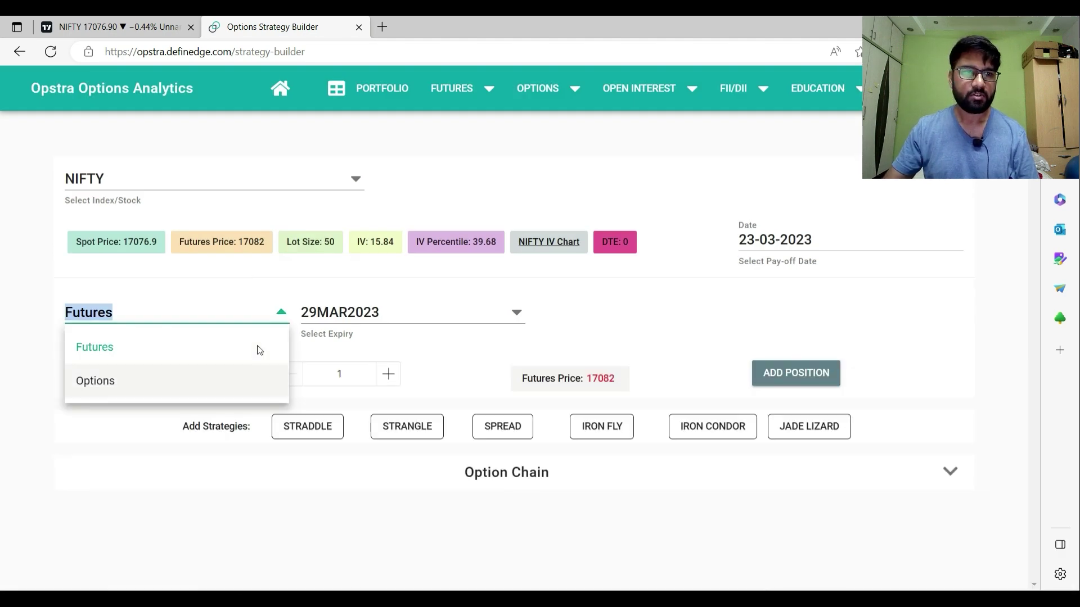
{"action": "key", "text": "Down"}
{"action": "key", "text": "Return"}
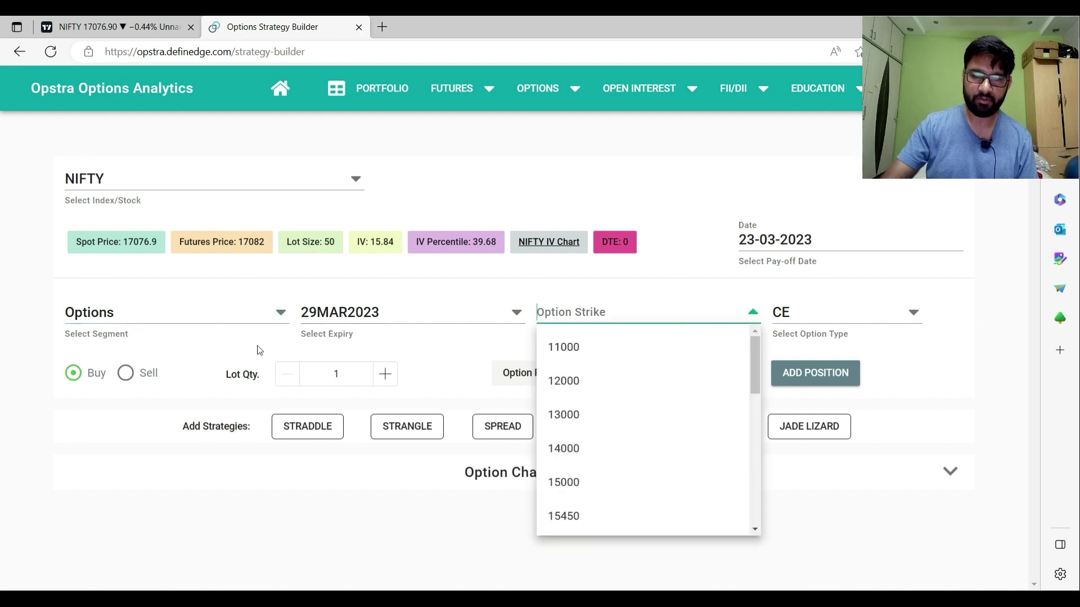
{"action": "type", "text": "17000"}
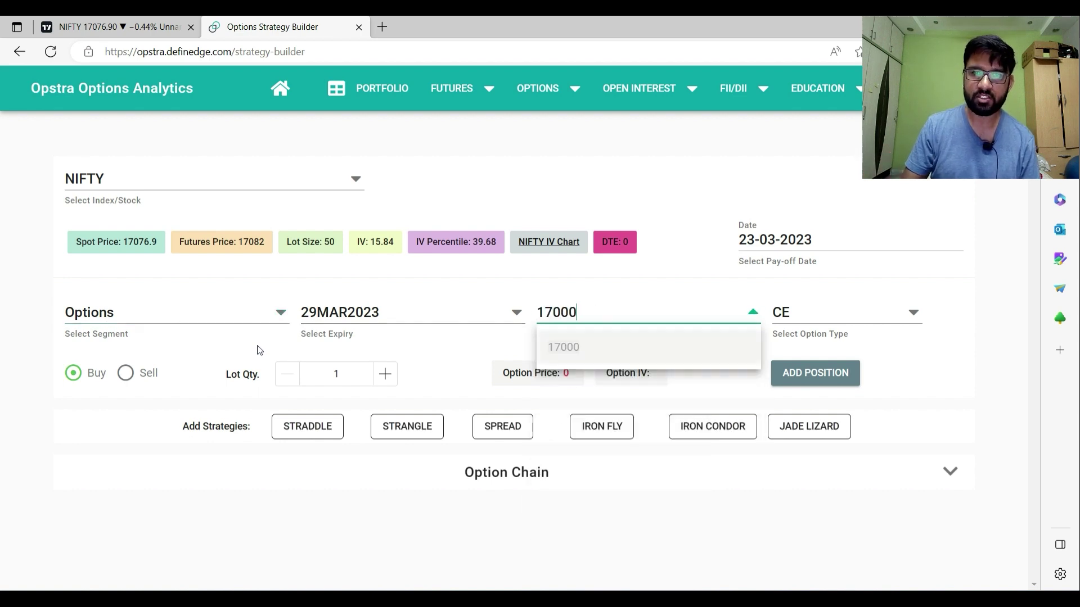
{"action": "left_click", "coordinate": [571, 350]}
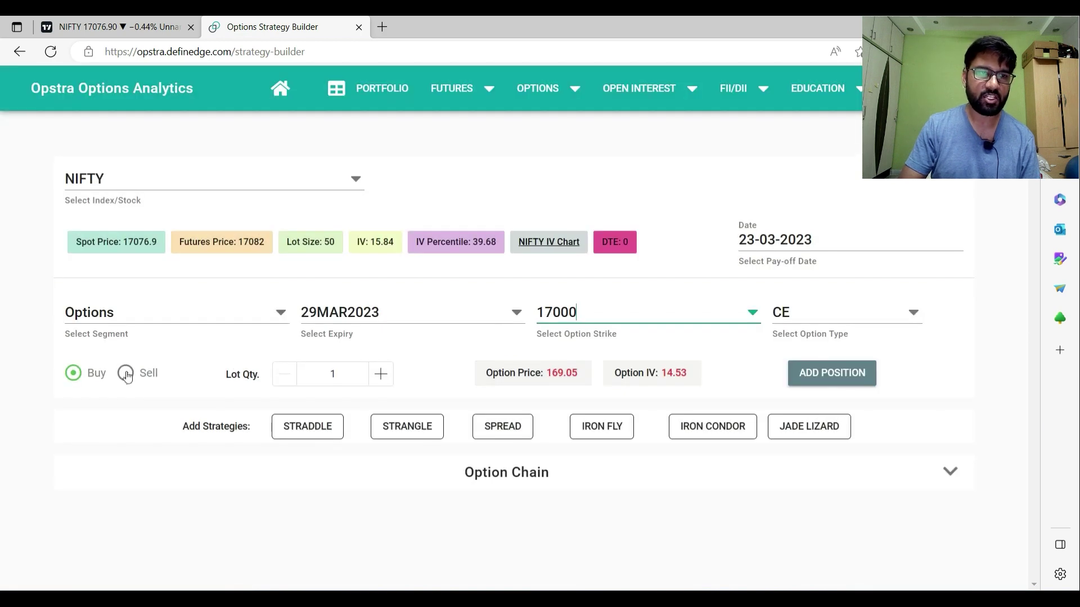
{"action": "left_click", "coordinate": [126, 374]}
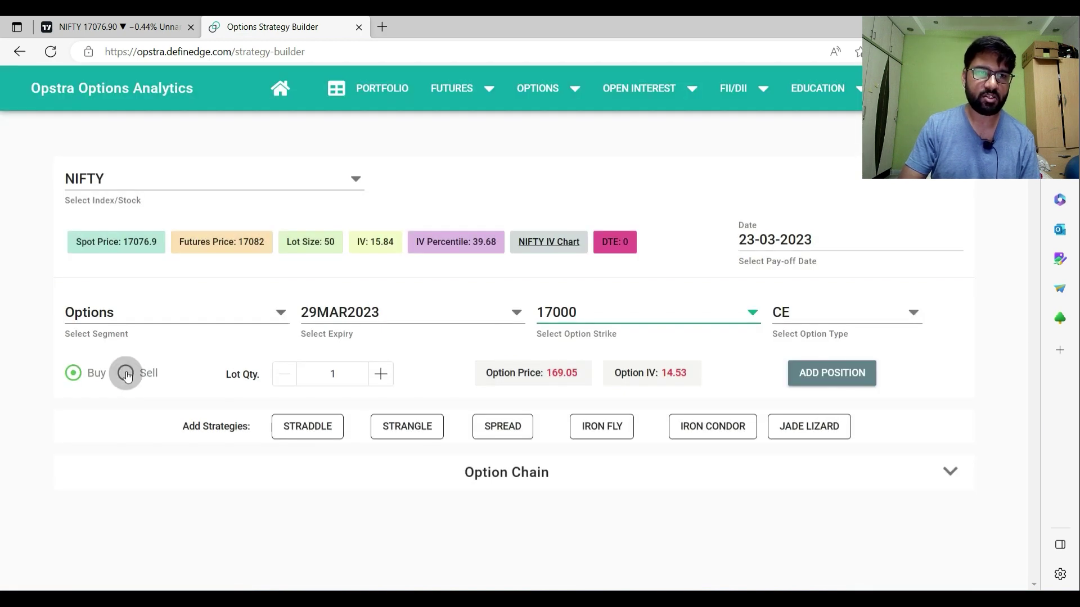
{"action": "left_click", "coordinate": [810, 379]}
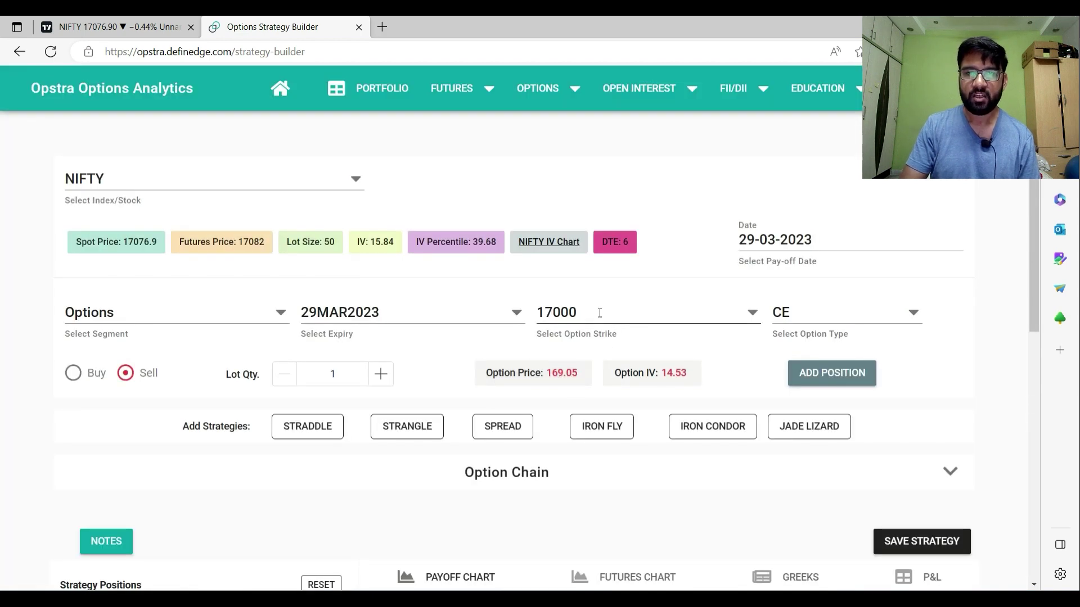
- Add a one-lot sell position in the 29MAR2023 17000 PE option and check the strategy positions
{"action": "left_click", "coordinate": [912, 313]}
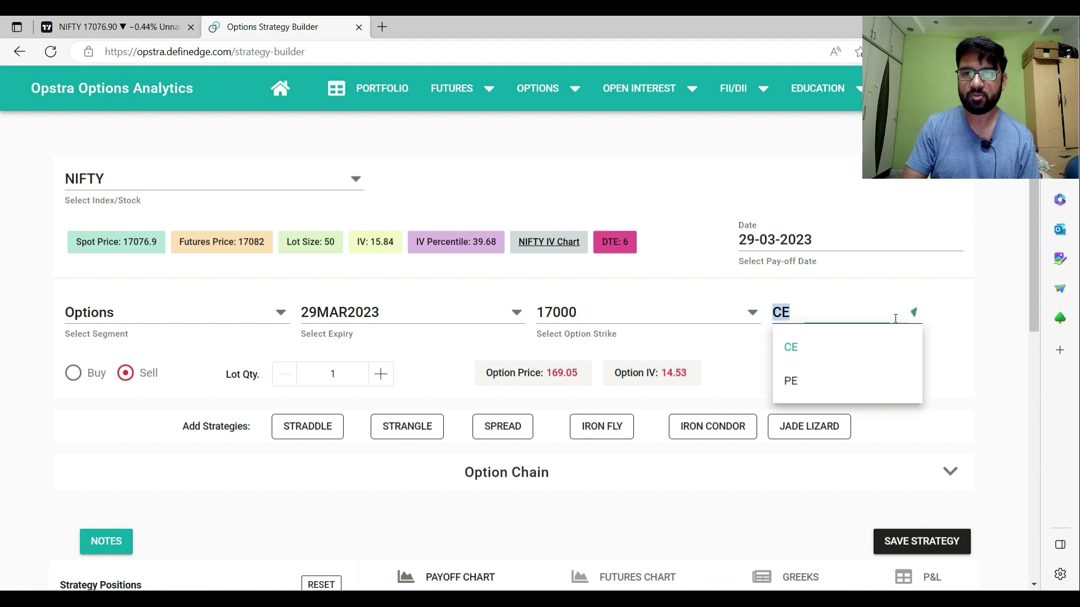
{"action": "left_click", "coordinate": [812, 387]}
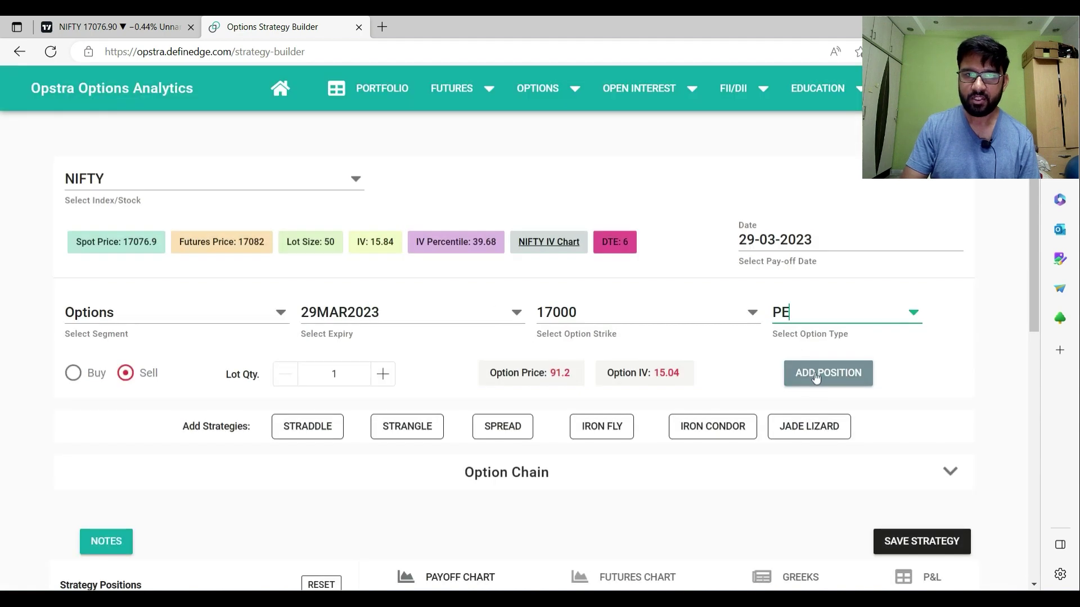
{"action": "left_click", "coordinate": [825, 376]}
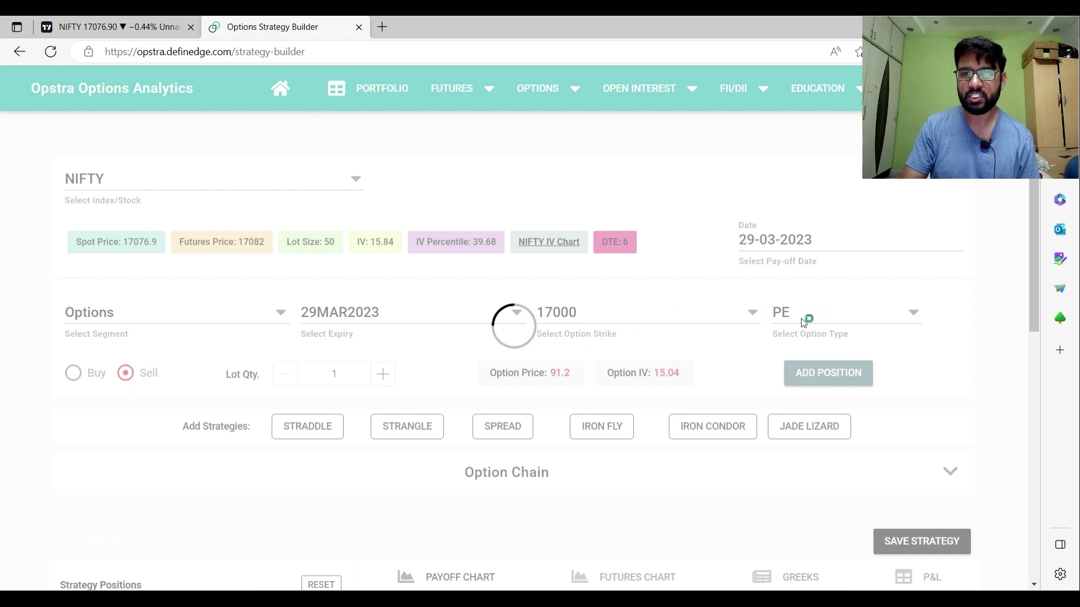
{"action": "left_click", "coordinate": [853, 375]}
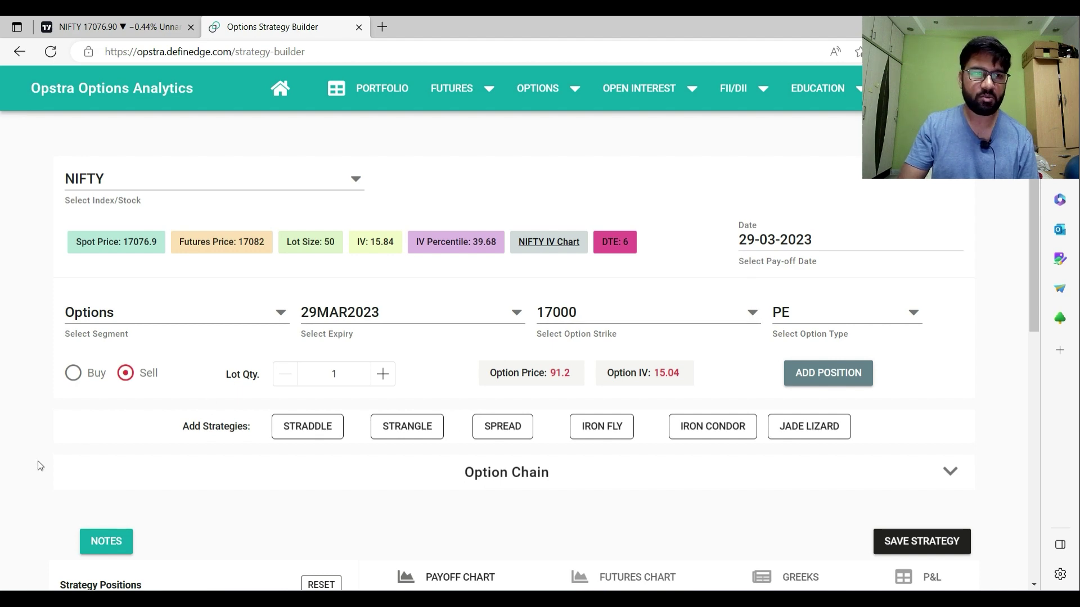
{"action": "scroll", "coordinate": [12, 481], "scroll_direction": "down", "scroll_amount": 3}
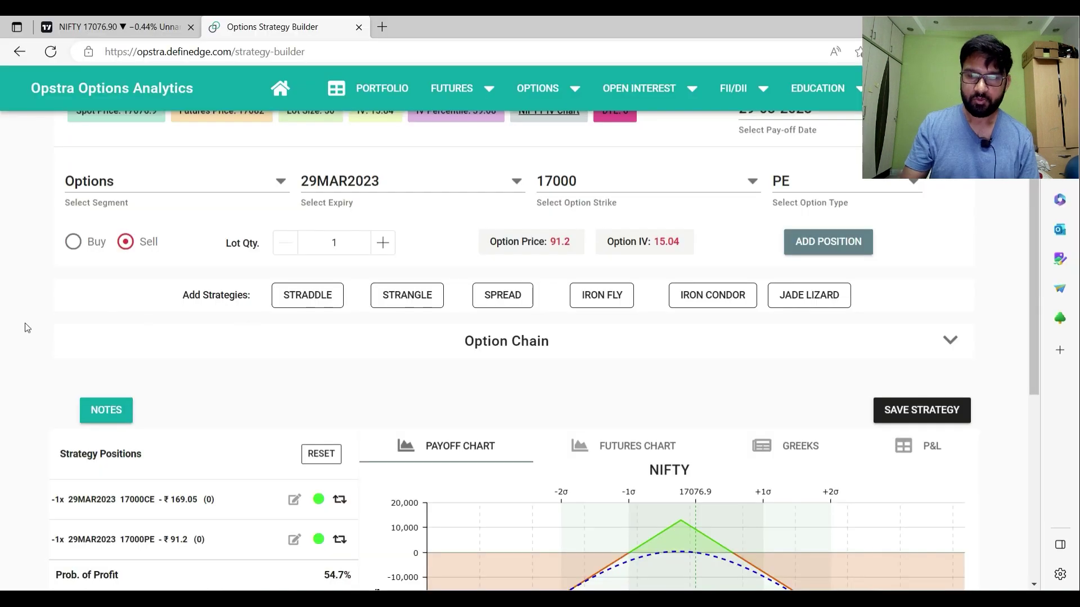
{"action": "scroll", "coordinate": [25, 323], "scroll_direction": "up", "scroll_amount": 2}
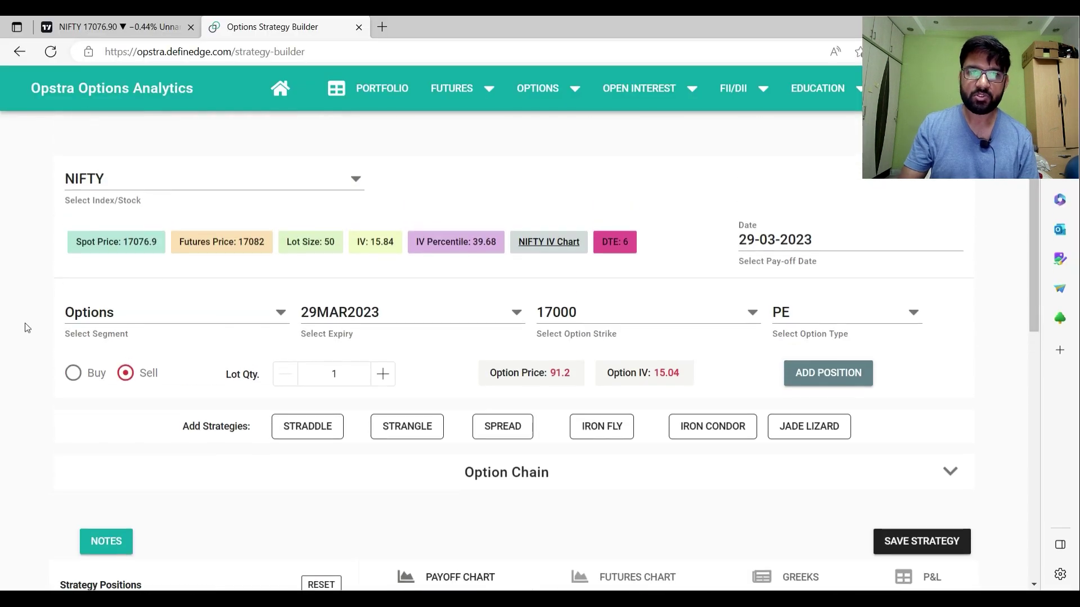
- Check the NIFTY price chart in TradingView and add a one-lot buy position in the 29MAR2023 16800 PE option
{"action": "left_click", "coordinate": [603, 314]}
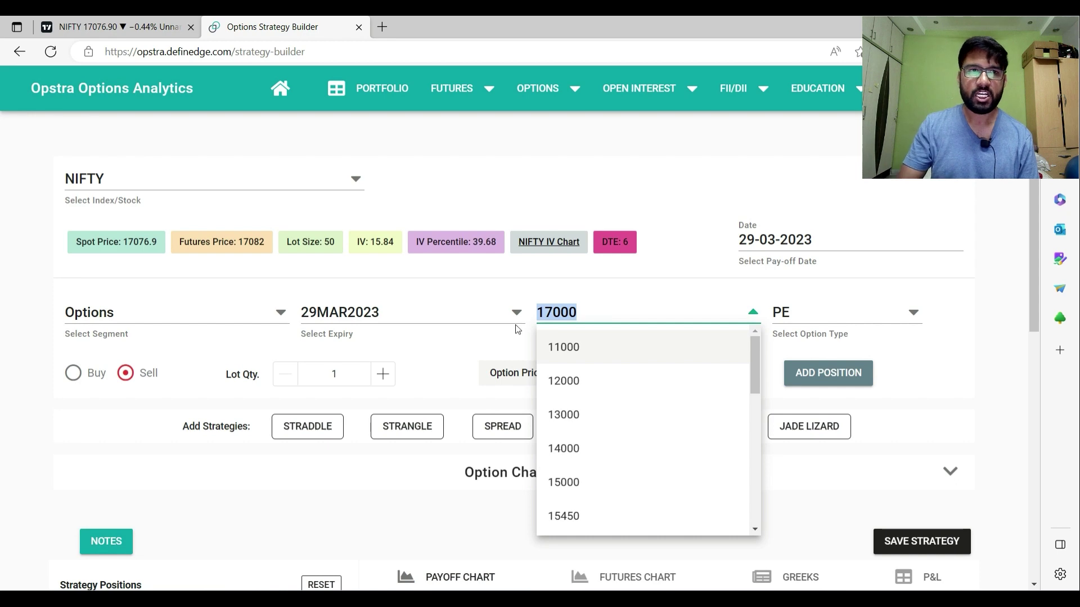
{"action": "left_click", "coordinate": [70, 25]}
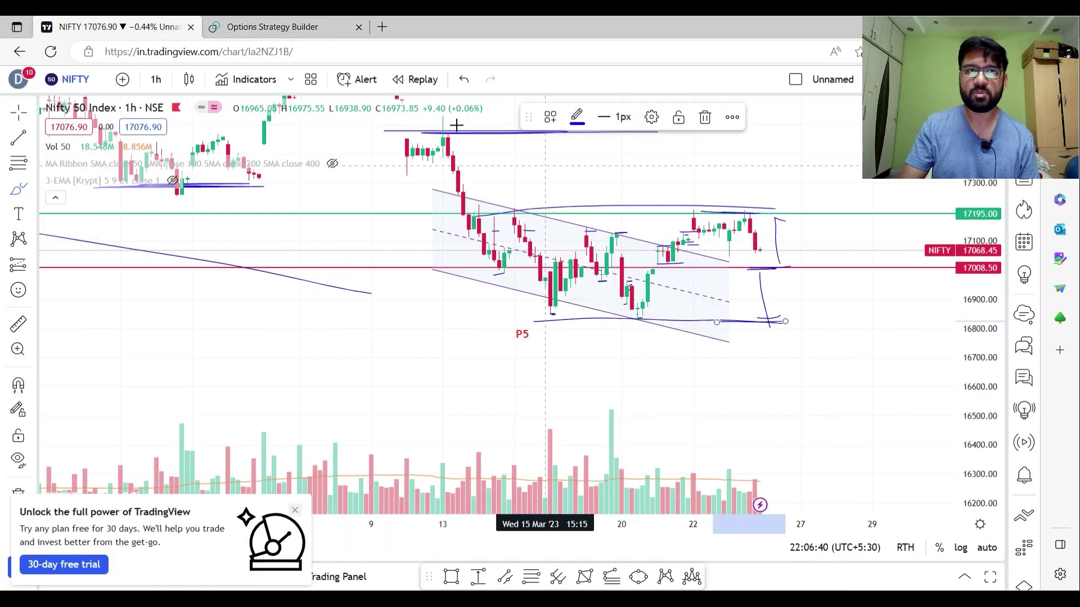
{"action": "left_click", "coordinate": [273, 27]}
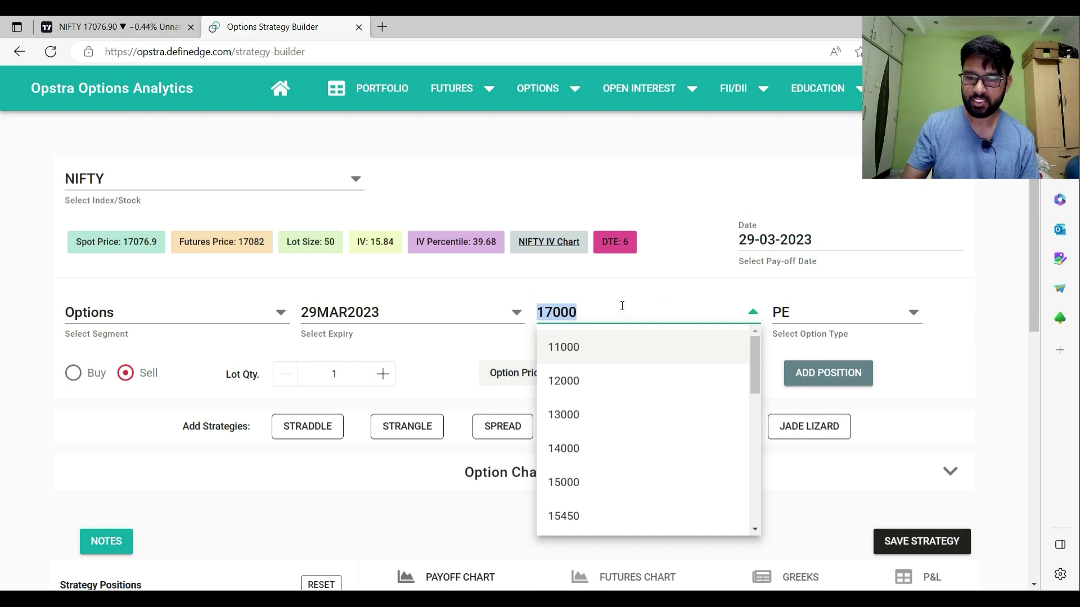
{"action": "type", "text": "17200"}
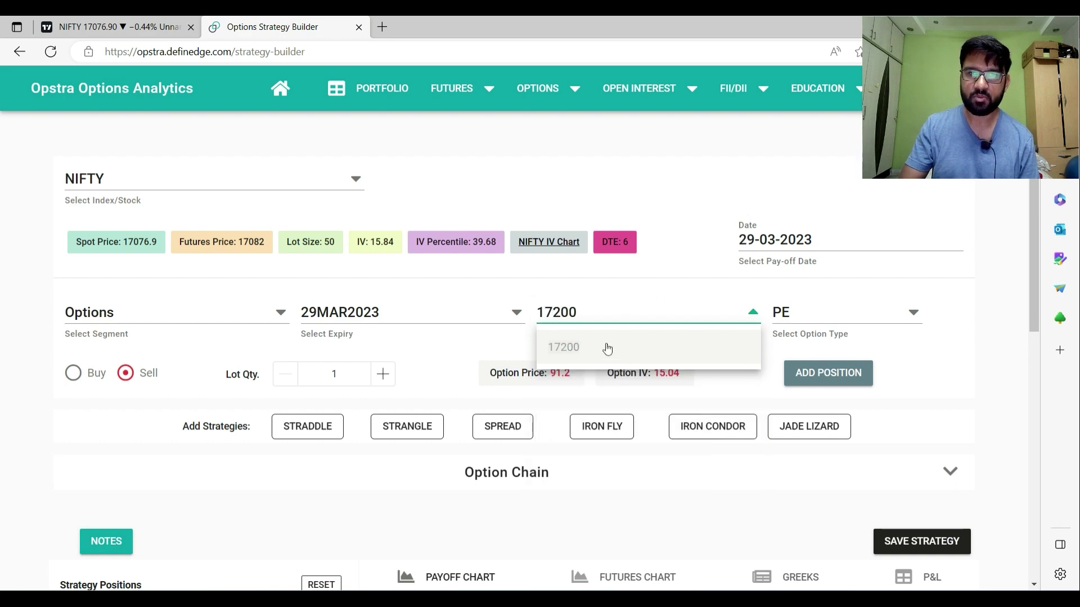
{"action": "key", "text": "BackSpace"}
{"action": "key", "text": "BackSpace"}
{"action": "key", "text": "BackSpace"}
{"action": "key", "text": "BackSpace"}
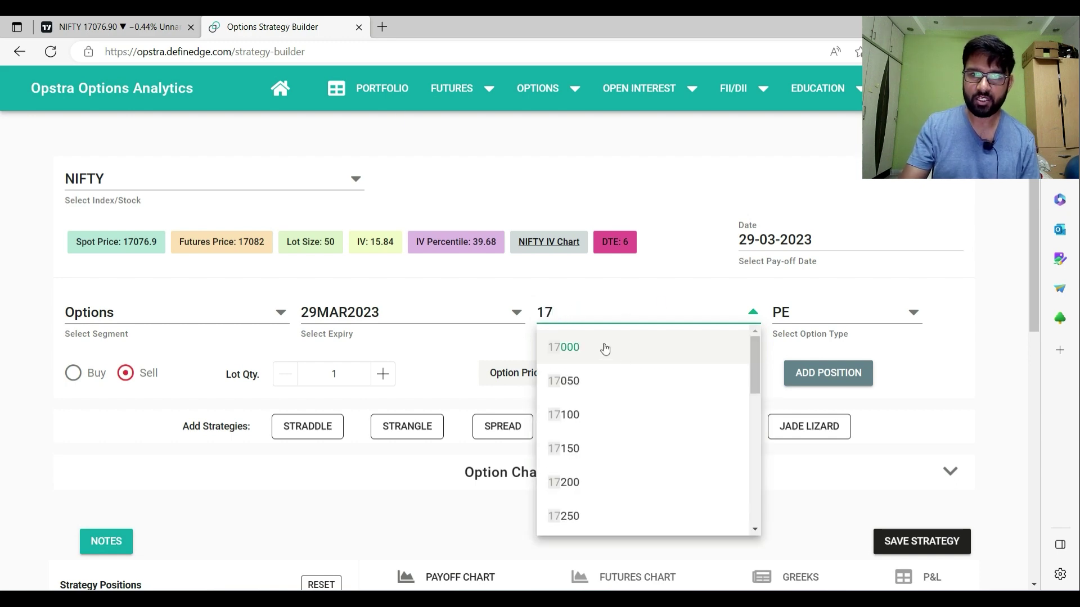
{"action": "type", "text": "6800"}
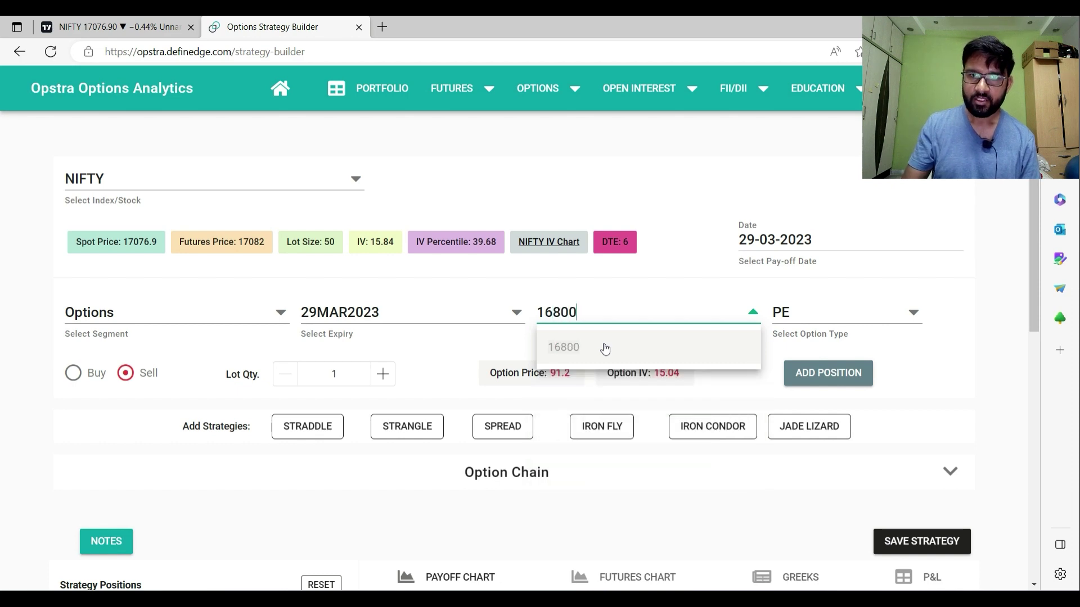
{"action": "left_click", "coordinate": [579, 349]}
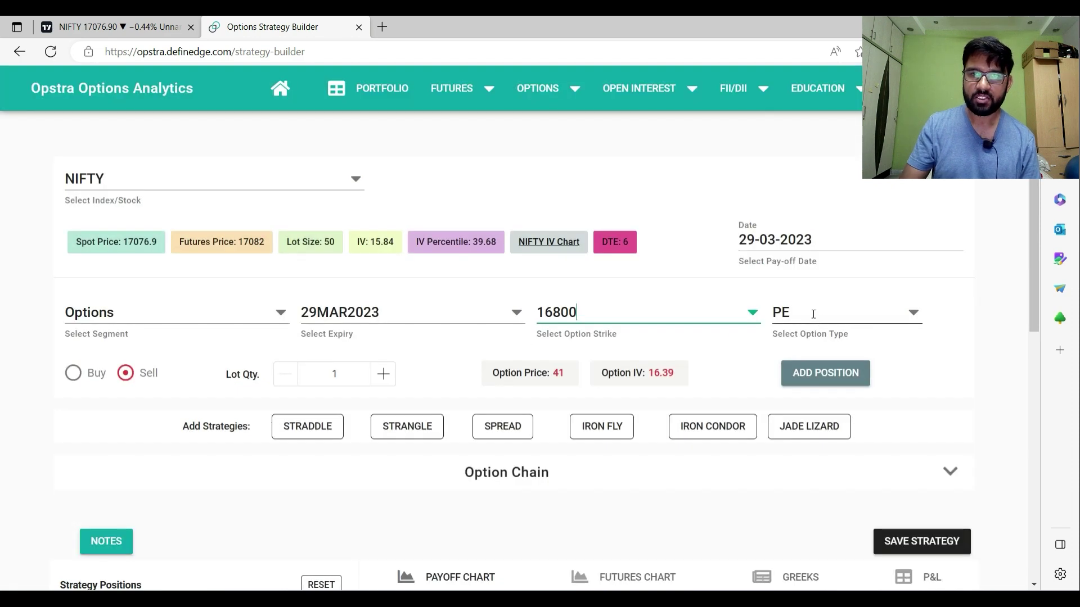
{"action": "left_click", "coordinate": [73, 374]}
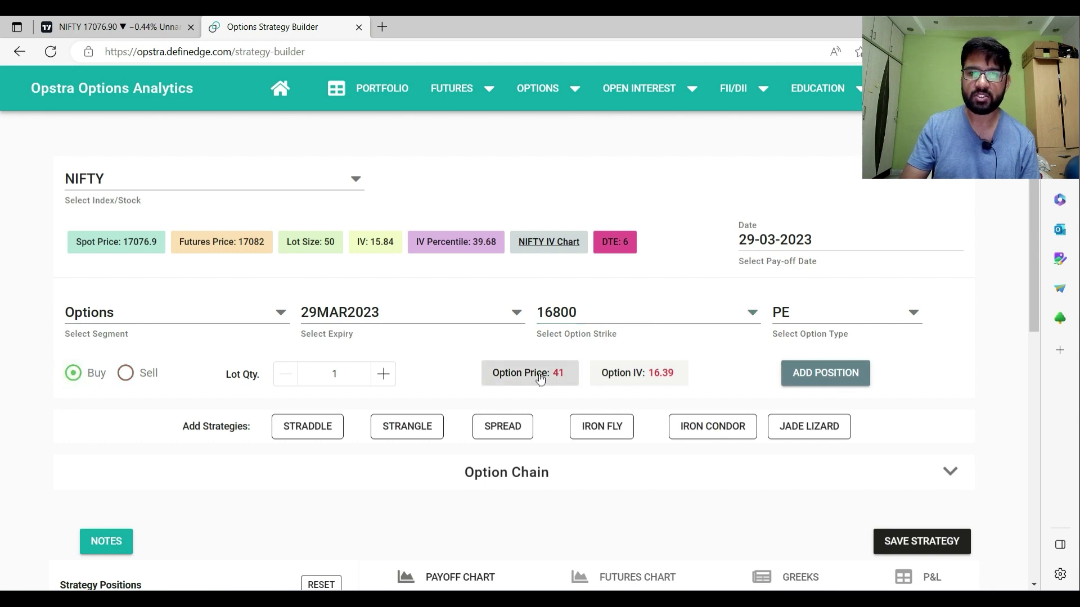
{"action": "left_click", "coordinate": [797, 382]}
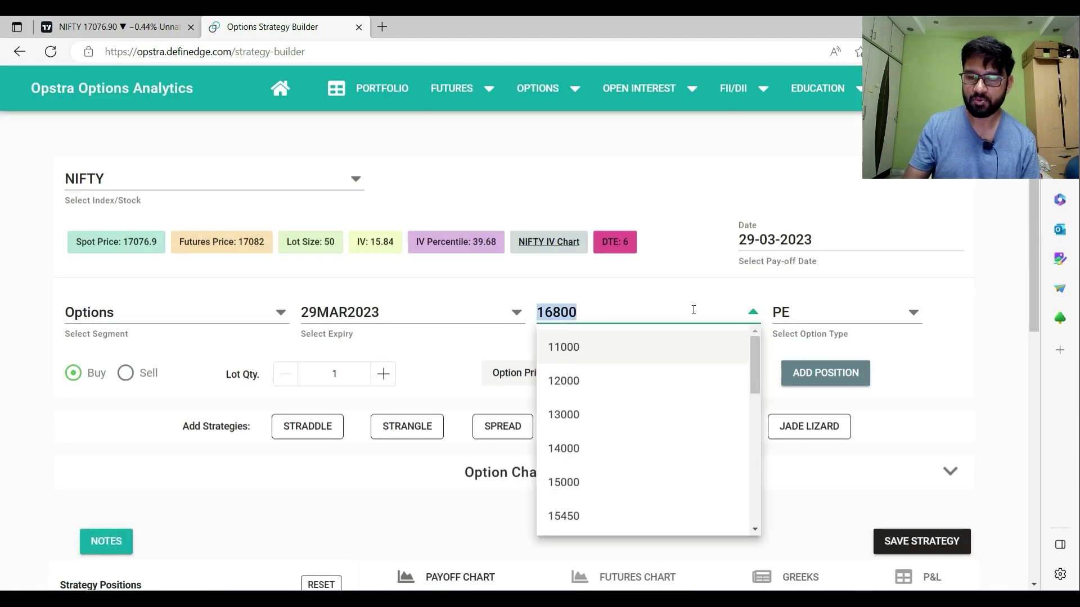
- Add a one-lot buy position in the 29MAR2023 17200 CE option and review the strategy's payoff chart and figures
{"action": "type", "text": "17200"}
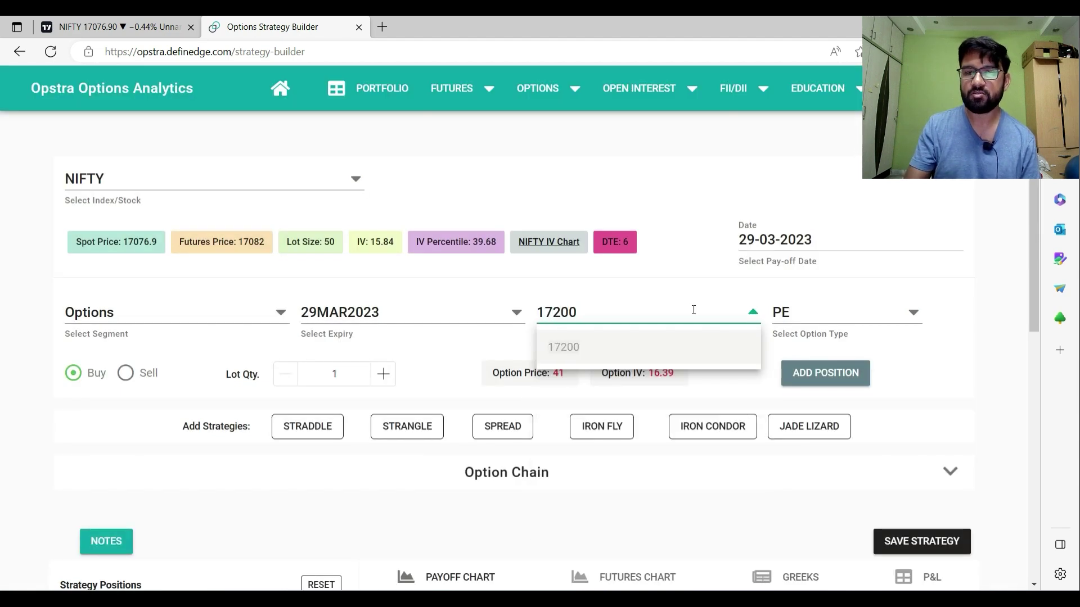
{"action": "left_click", "coordinate": [618, 352]}
{"action": "left_click", "coordinate": [817, 313]}
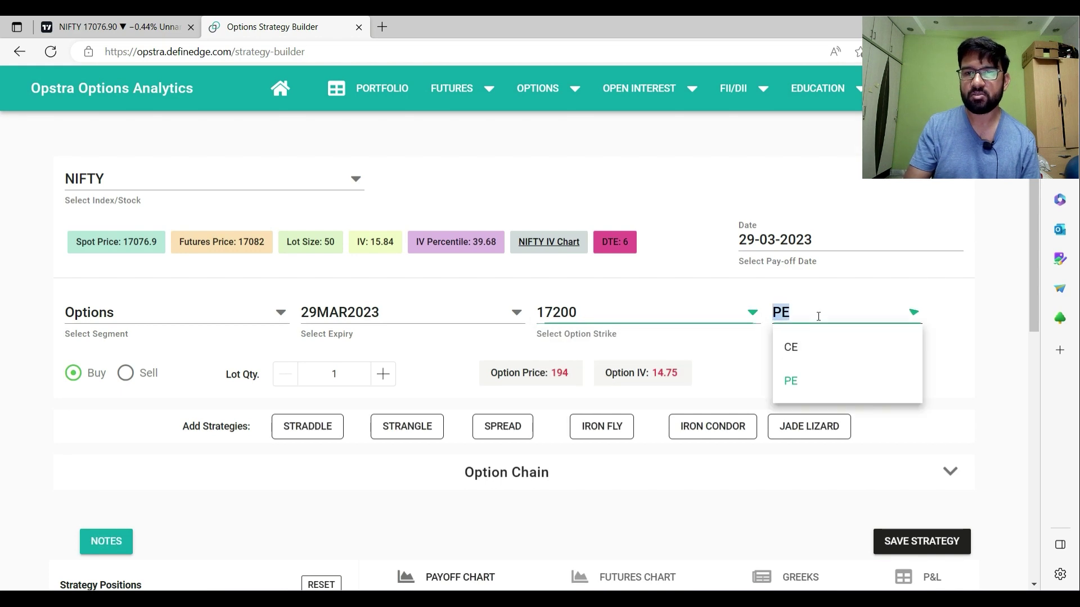
{"action": "left_click", "coordinate": [802, 349]}
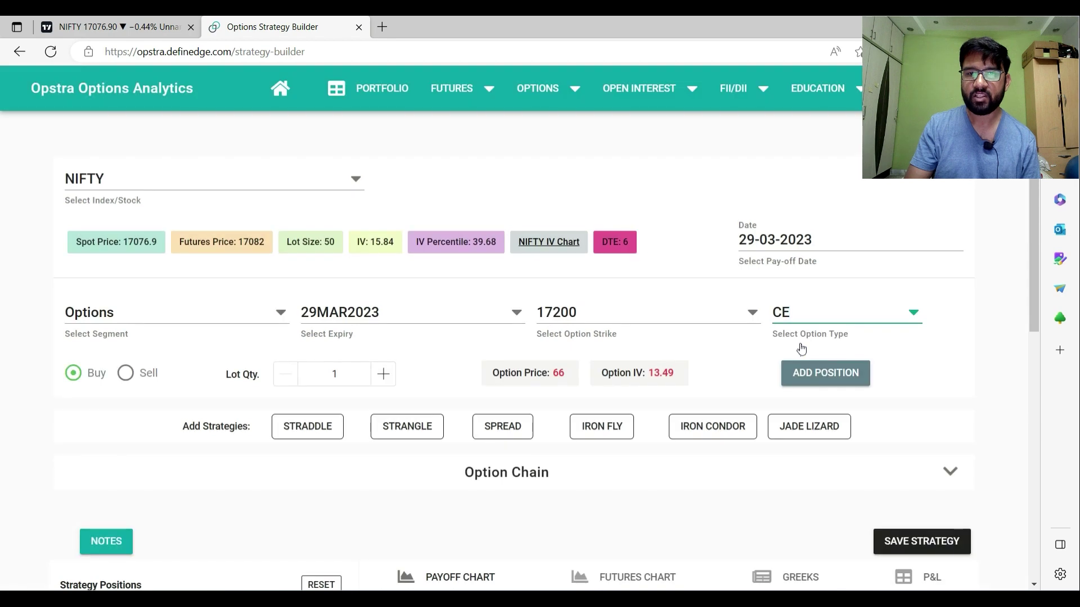
{"action": "left_click", "coordinate": [849, 373]}
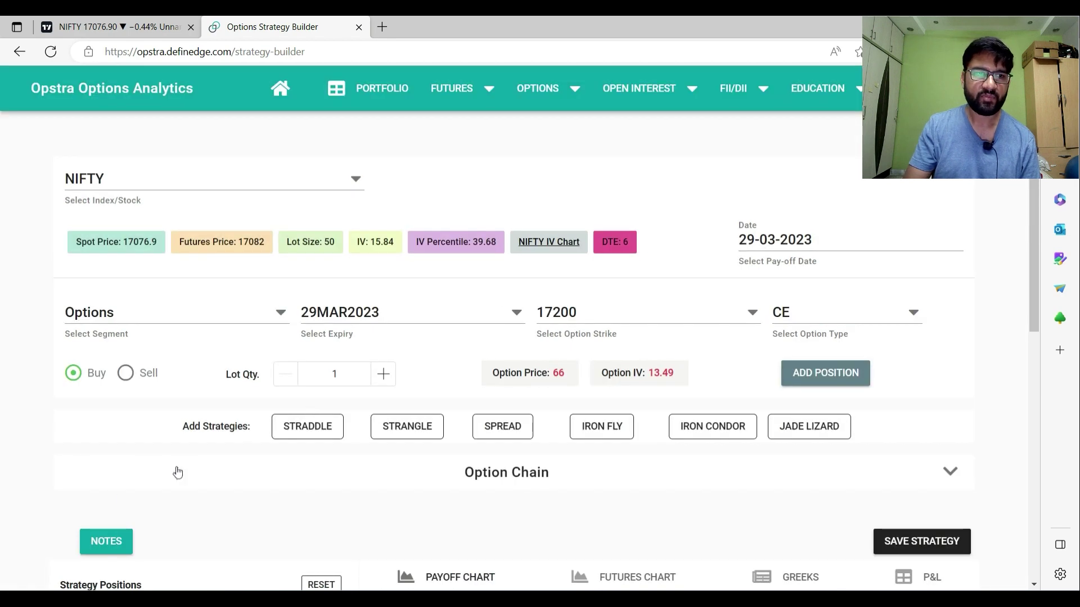
{"action": "scroll", "coordinate": [38, 486], "scroll_direction": "down", "scroll_amount": 7}
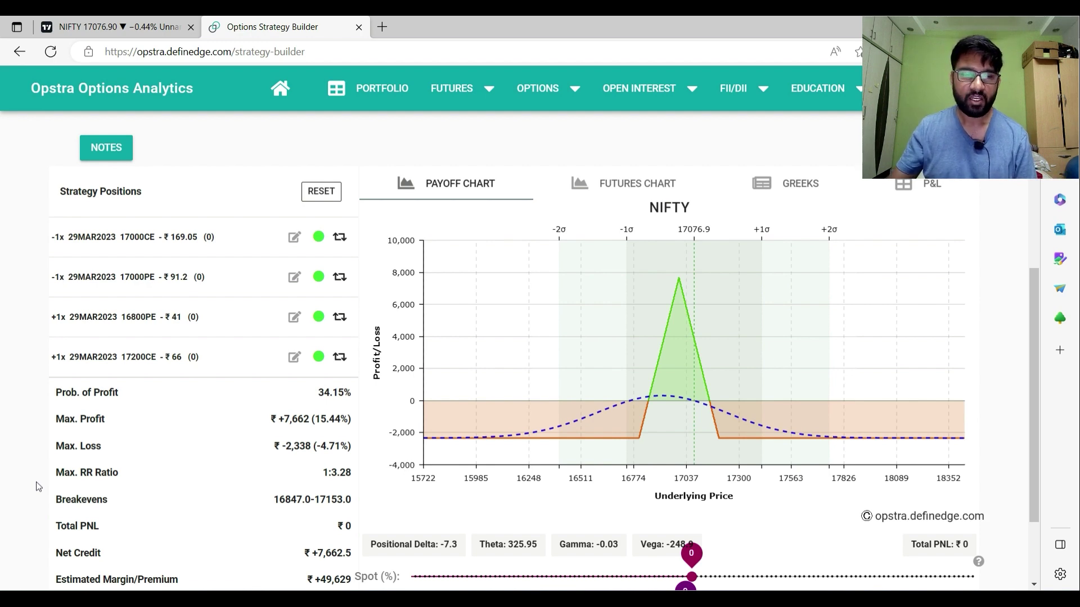
{"action": "scroll", "coordinate": [38, 486], "scroll_direction": "down", "scroll_amount": 1}
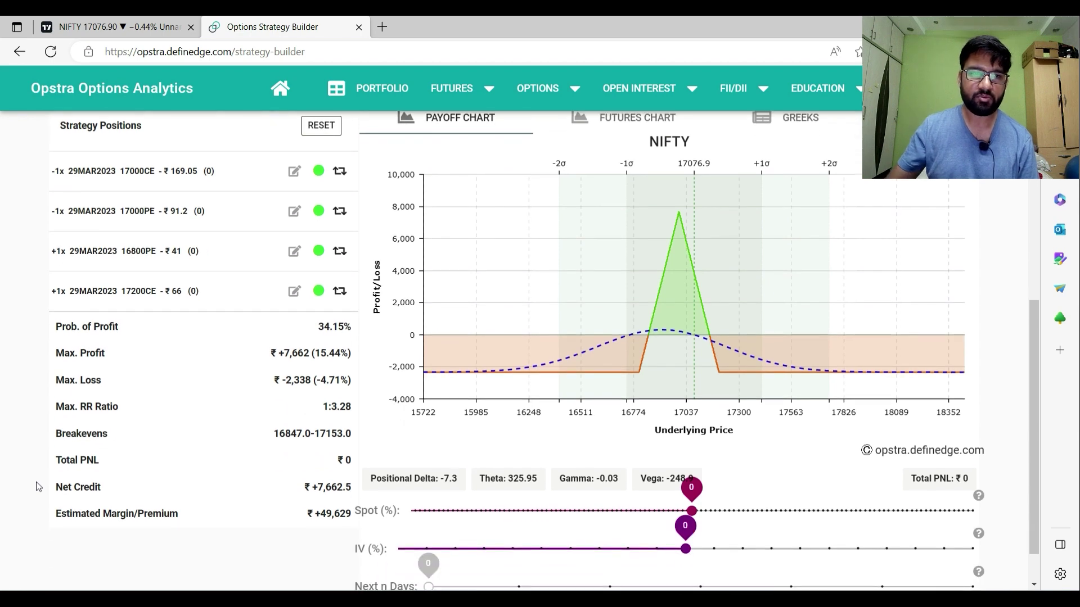